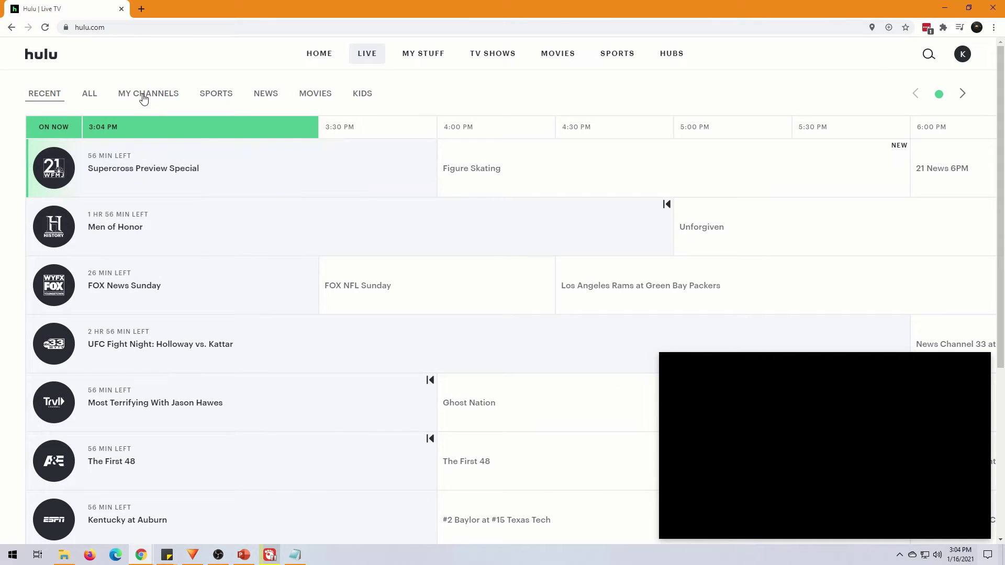
# Step: Switch the Live guide to My Channels and close the Supercross Preview Special mini player
pyautogui.click(144, 98)
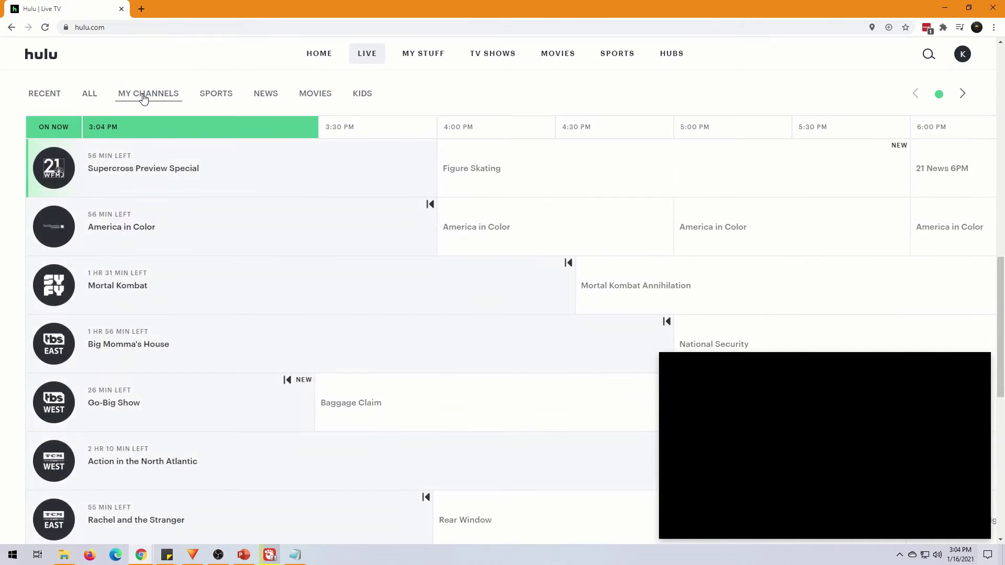
pyautogui.moveTo(825, 440)
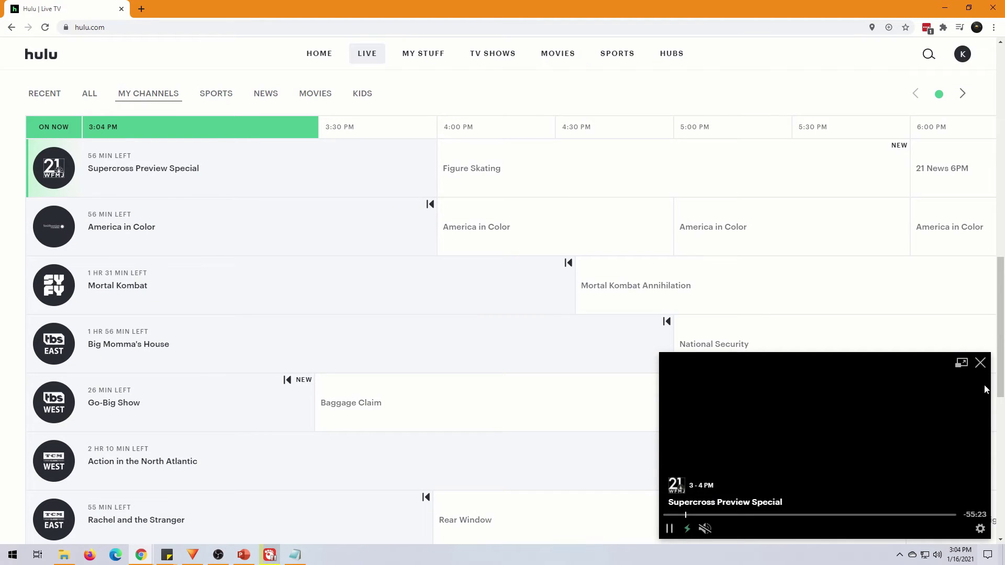
pyautogui.click(980, 364)
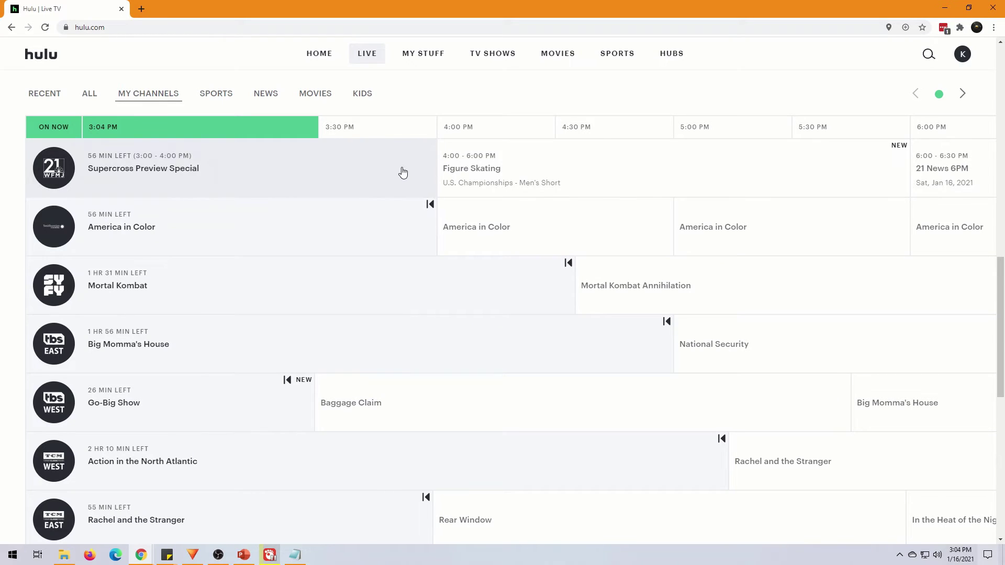
# Step: Go to the Hubs page to reach the News, On-Demand Only and A–Z network rows
pyautogui.click(672, 55)
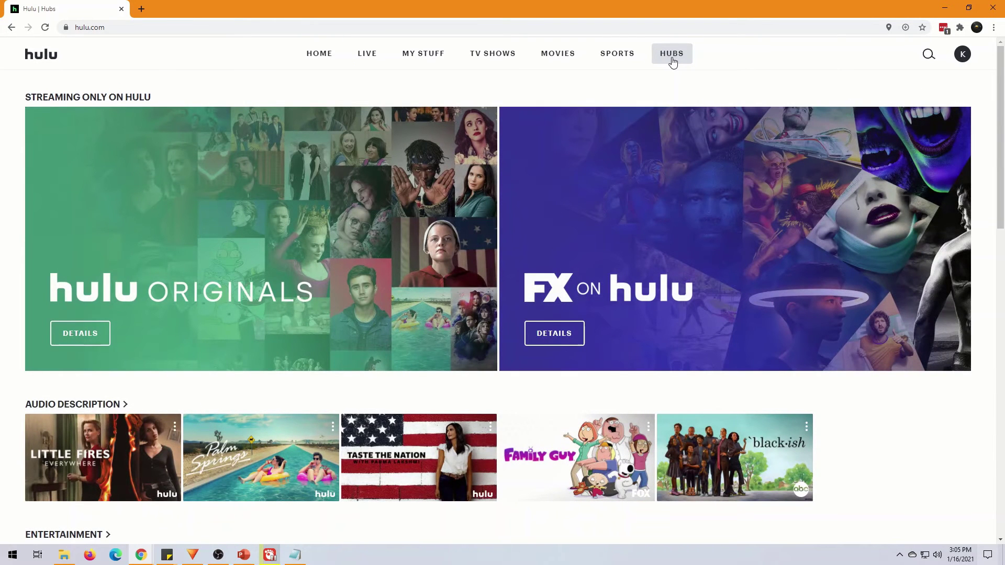
pyautogui.scroll(-2, 444, 337)
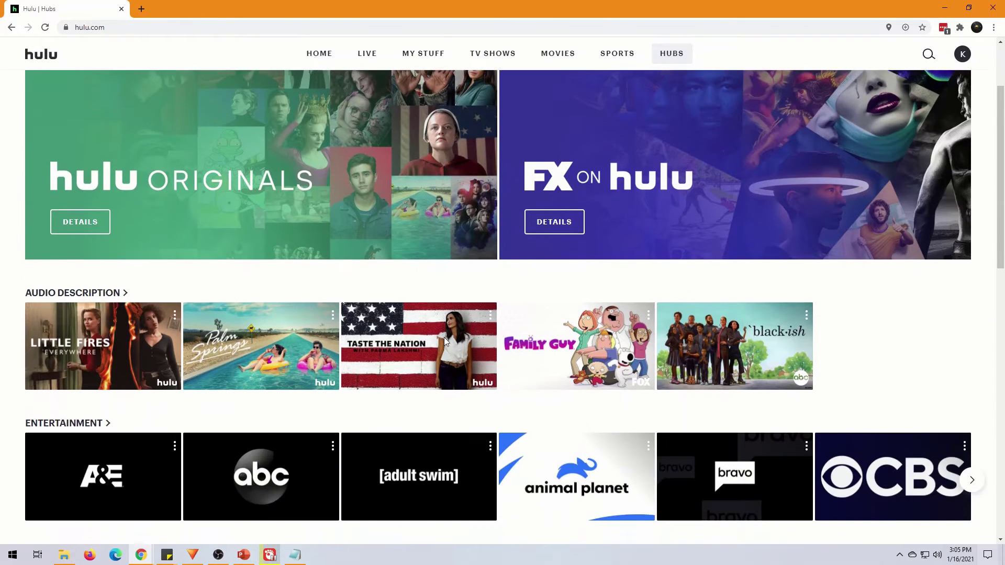
pyautogui.scroll(-1, 444, 337)
pyautogui.scroll(-2, 443, 344)
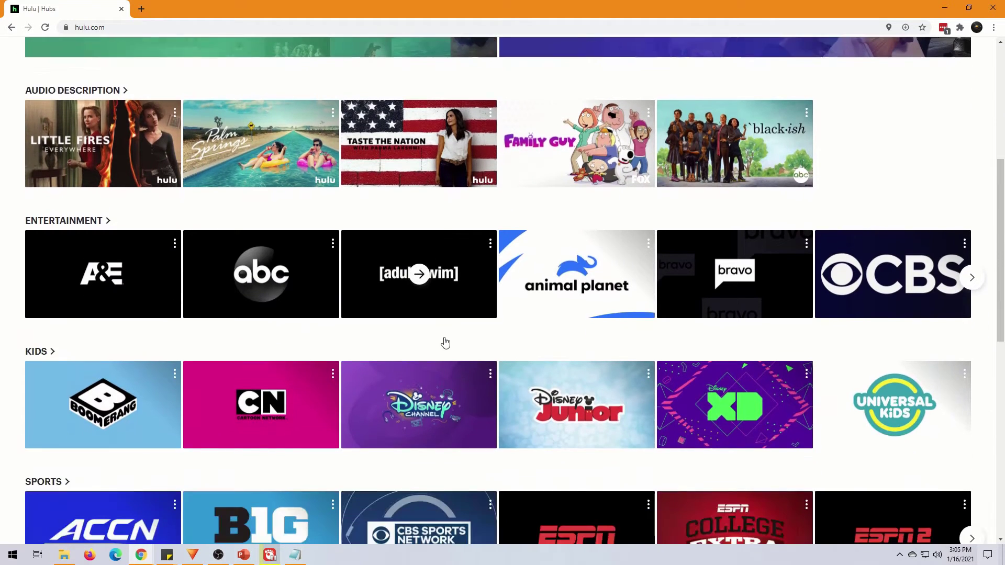
pyautogui.scroll(-2, 443, 340)
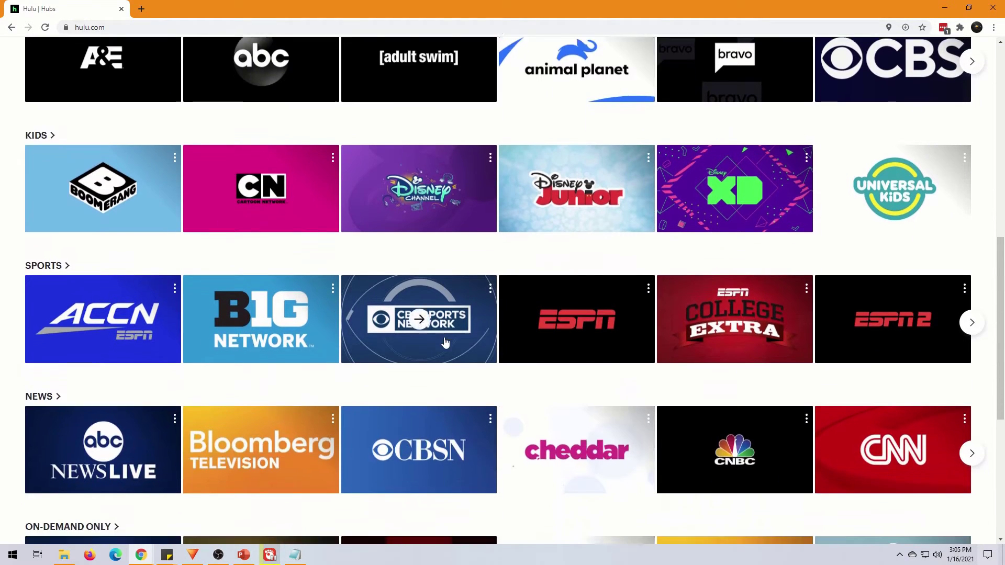
pyautogui.scroll(-1, 444, 339)
pyautogui.scroll(-2, 444, 341)
pyautogui.scroll(-1, 444, 343)
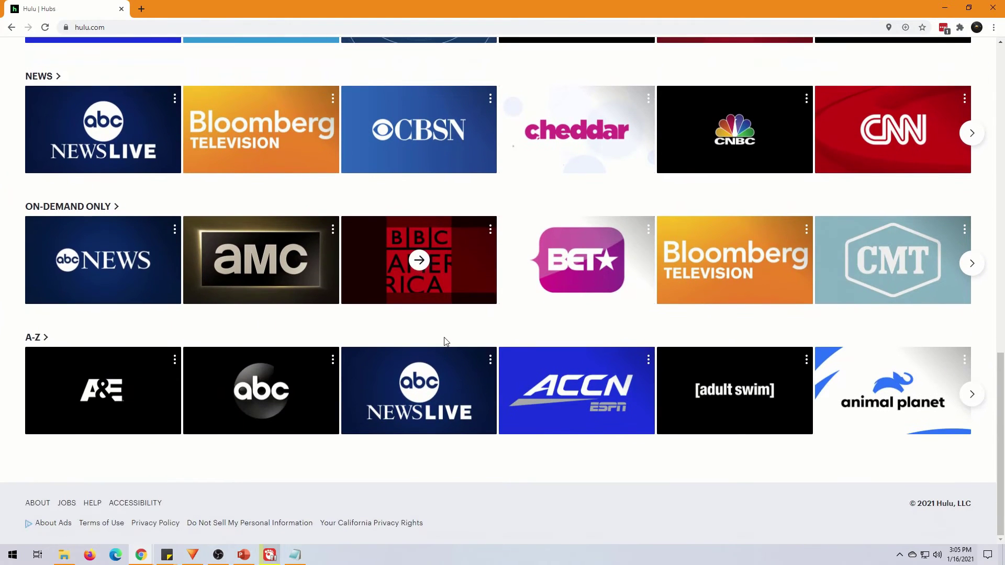
pyautogui.scroll(3, 377, 339)
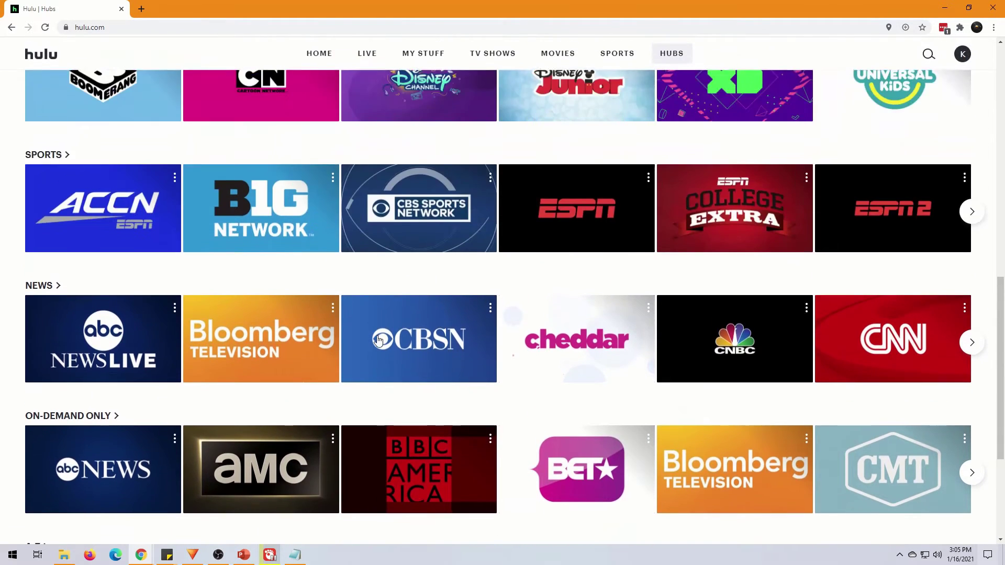
pyautogui.scroll(4, 369, 340)
pyautogui.scroll(4, 354, 341)
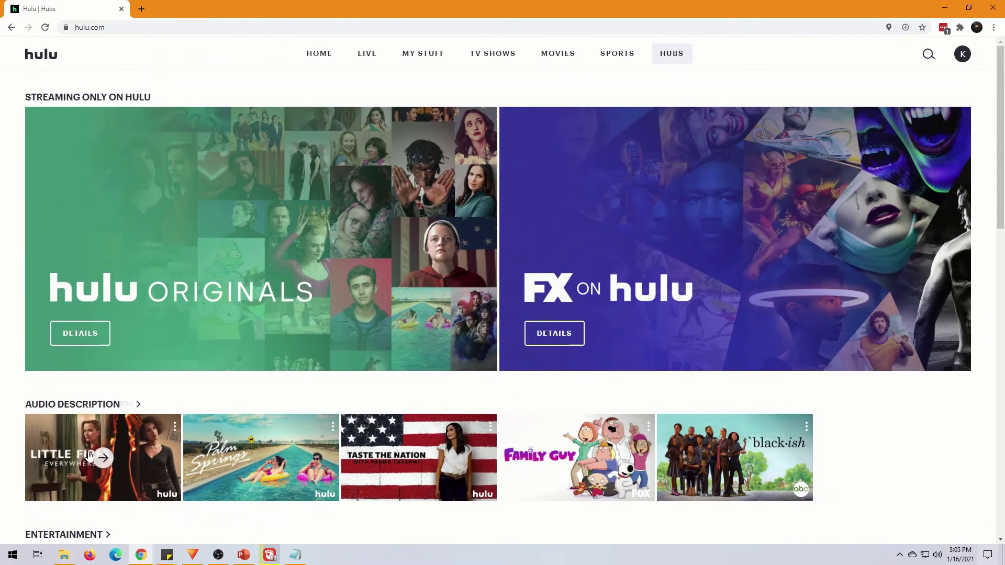
pyautogui.scroll(-3, 101, 448)
pyautogui.scroll(-1, 99, 314)
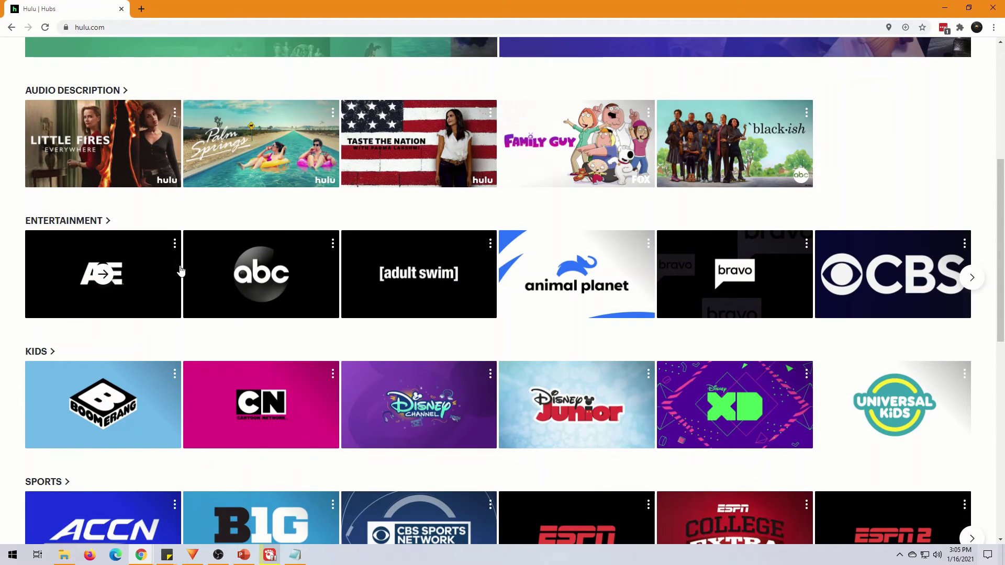
pyautogui.moveTo(103, 274)
pyautogui.scroll(-3, 290, 283)
pyautogui.scroll(-4, 260, 338)
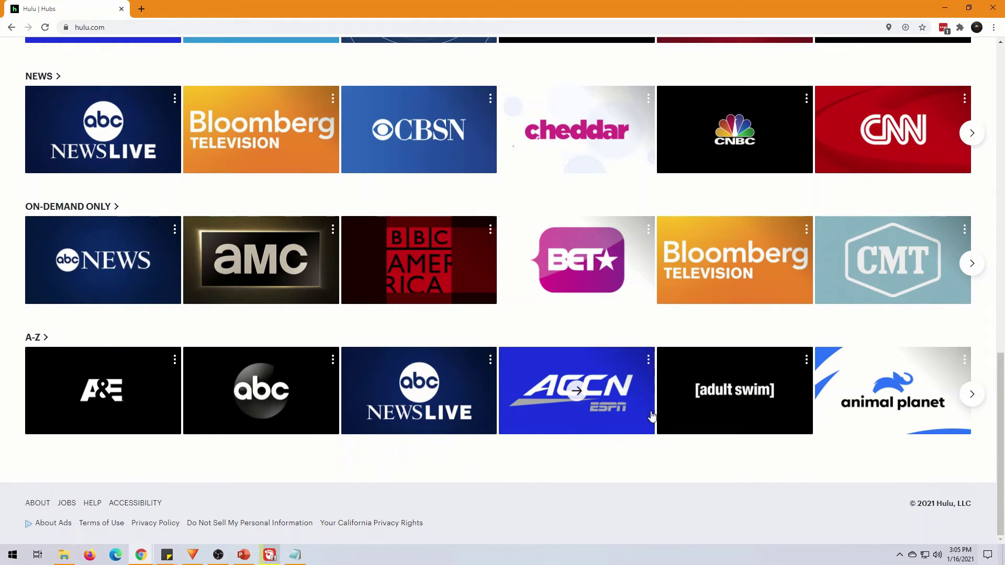
# Step: Add the ACCN tile to My Stuff via its options menu, then open the A&E page
pyautogui.click(648, 361)
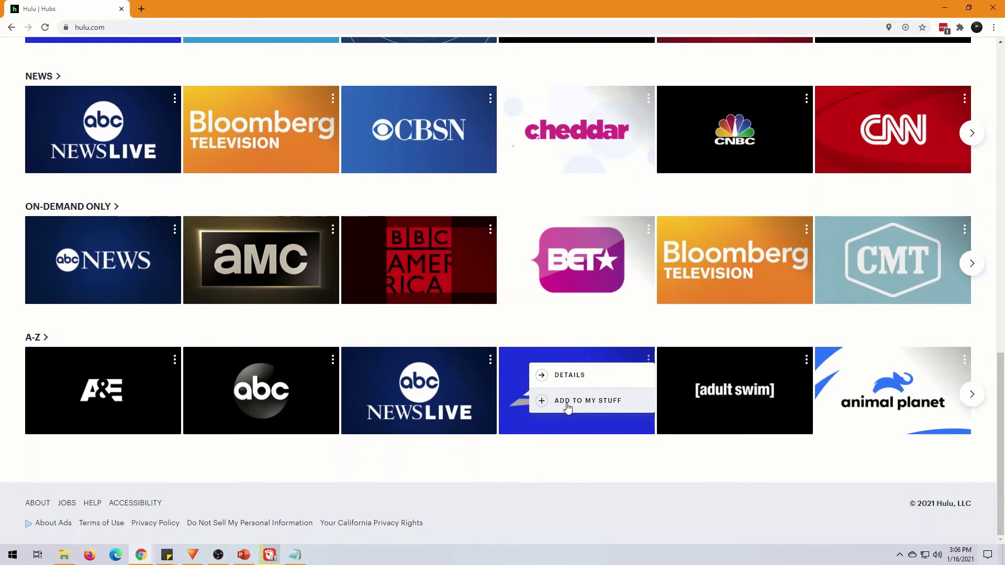
pyautogui.click(569, 408)
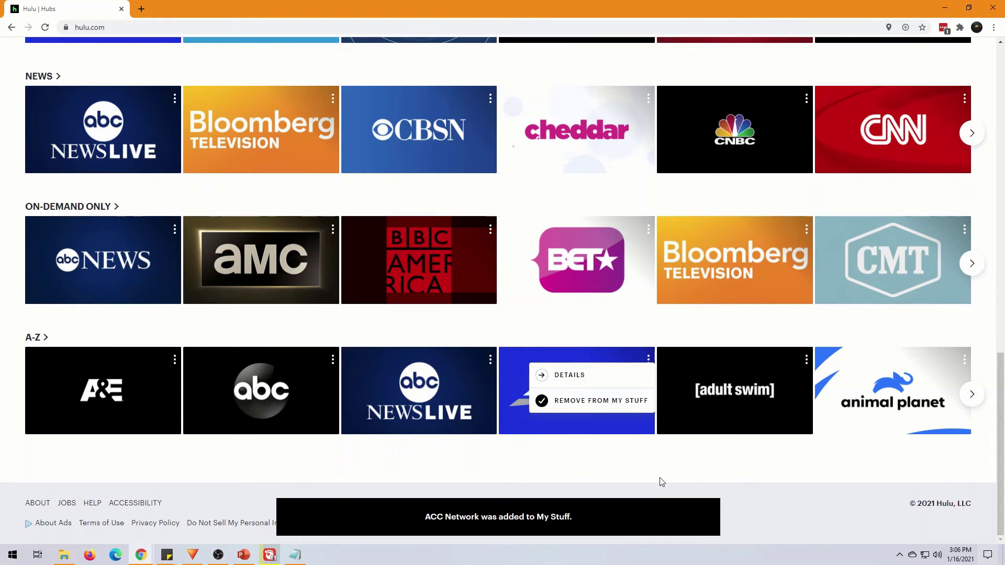
pyautogui.click(108, 393)
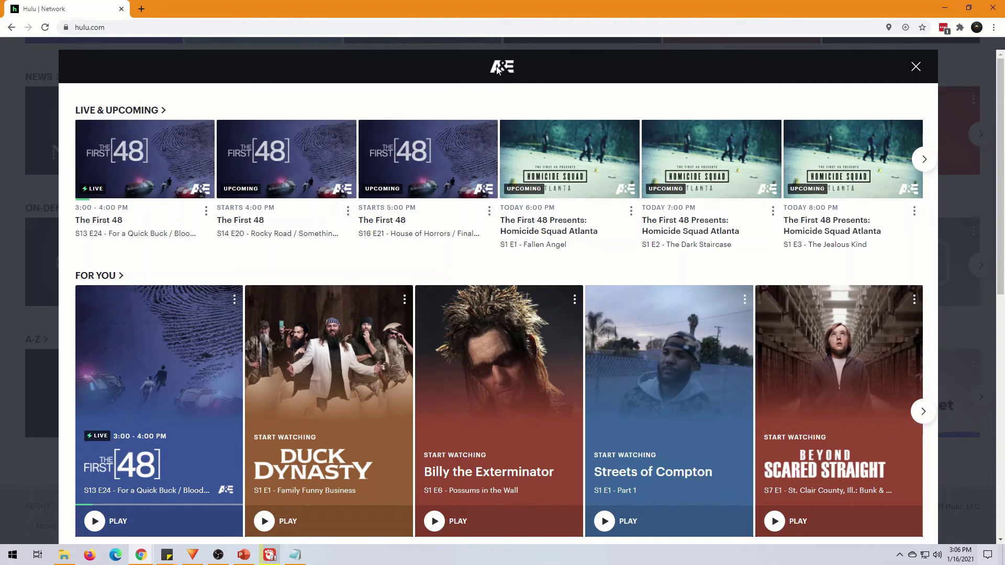
pyautogui.scroll(-1, 237, 483)
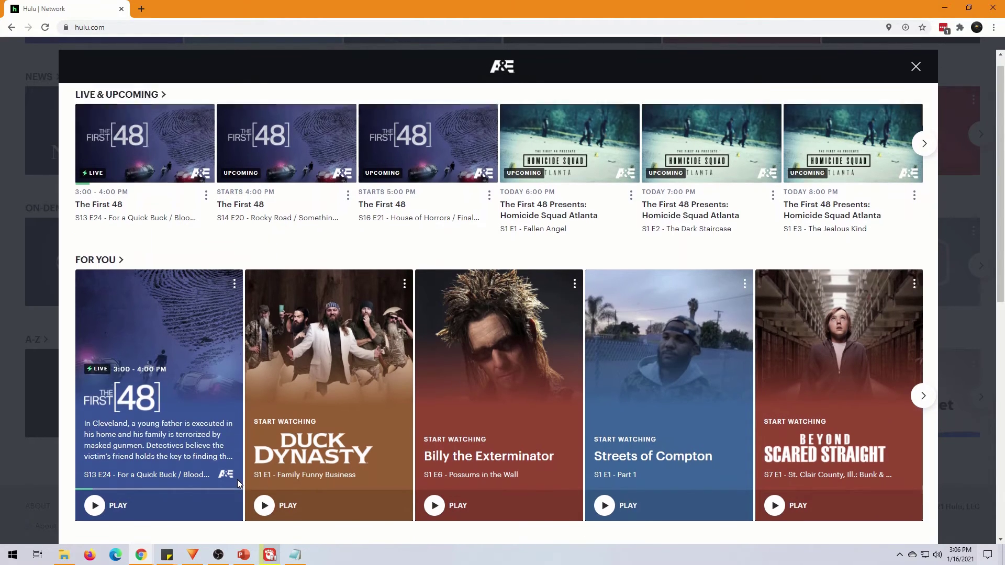
pyautogui.scroll(-2, 237, 480)
pyautogui.scroll(-2, 237, 480)
pyautogui.scroll(5, 237, 480)
pyautogui.scroll(1, 238, 480)
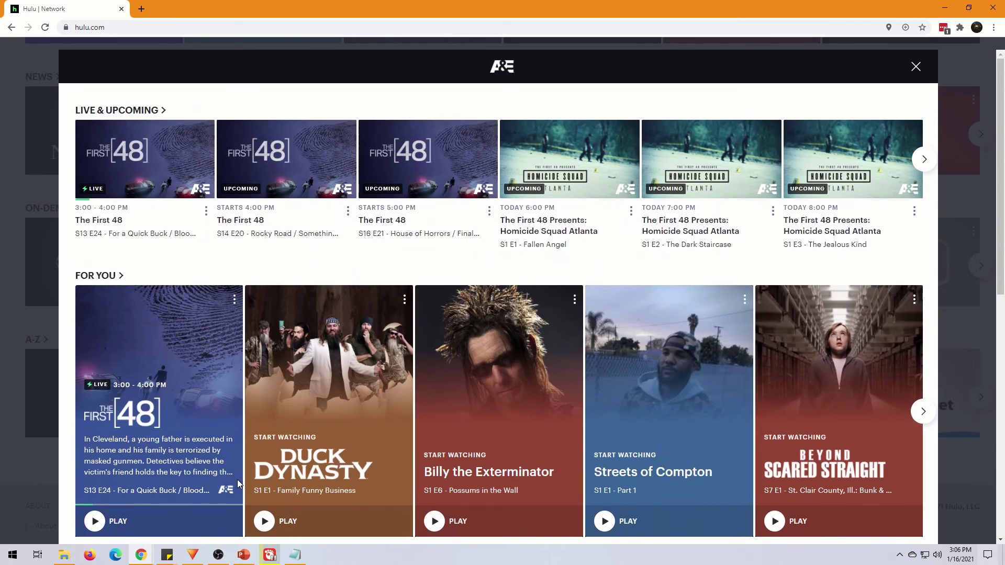
# Step: Close the A&E page, then open and close the ABC WYTV network page
pyautogui.click(916, 69)
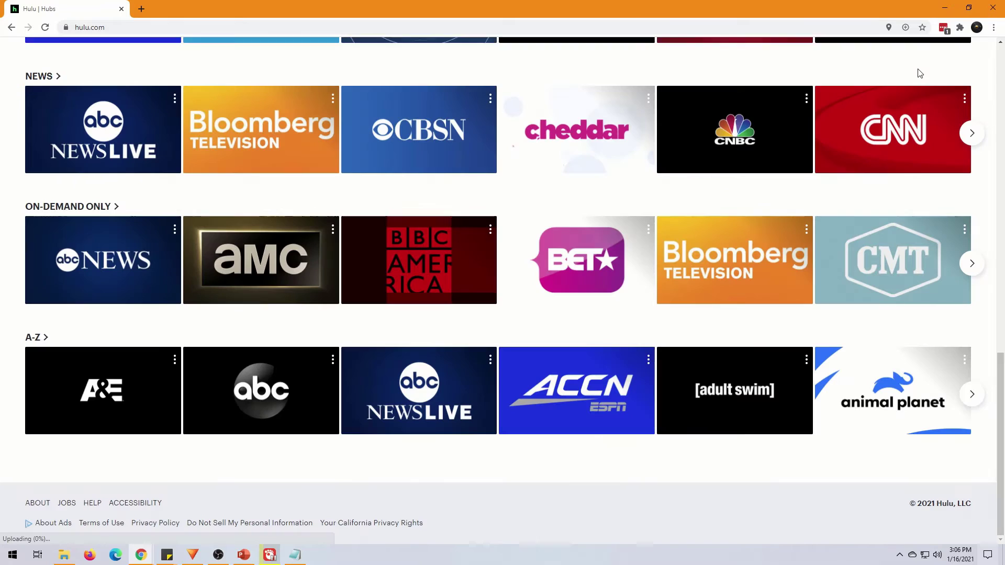
pyautogui.click(266, 396)
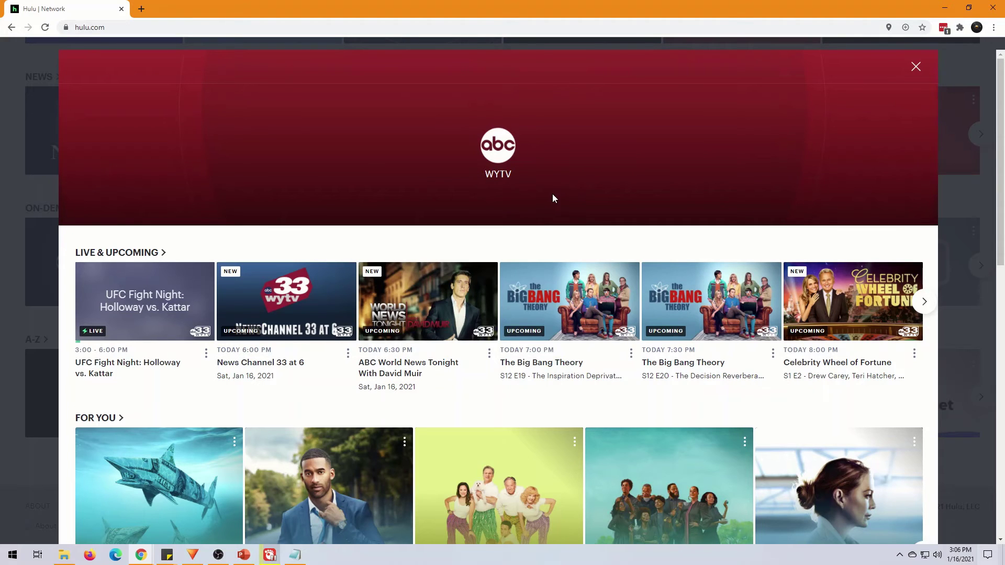
pyautogui.click(917, 70)
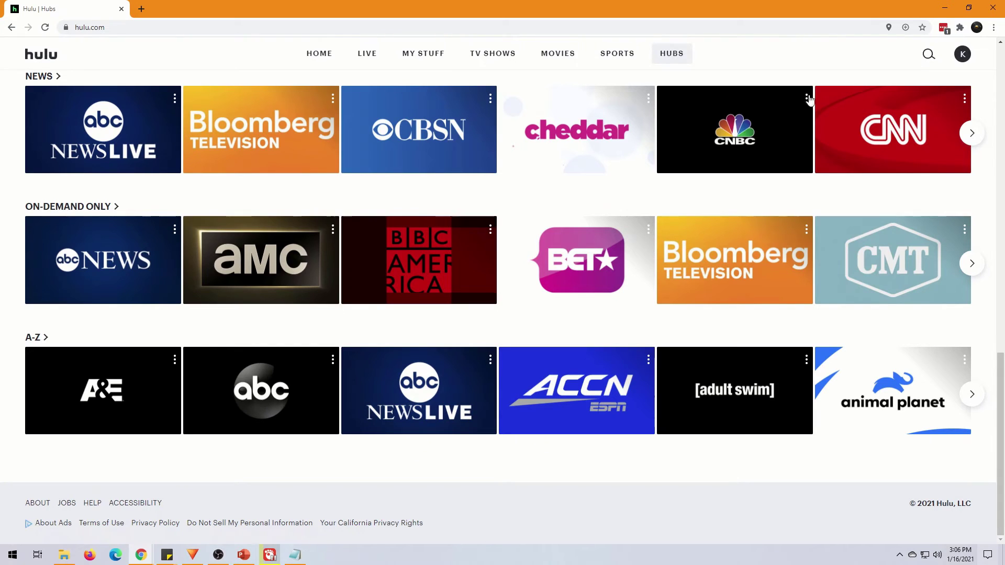
pyautogui.scroll(3, 366, 299)
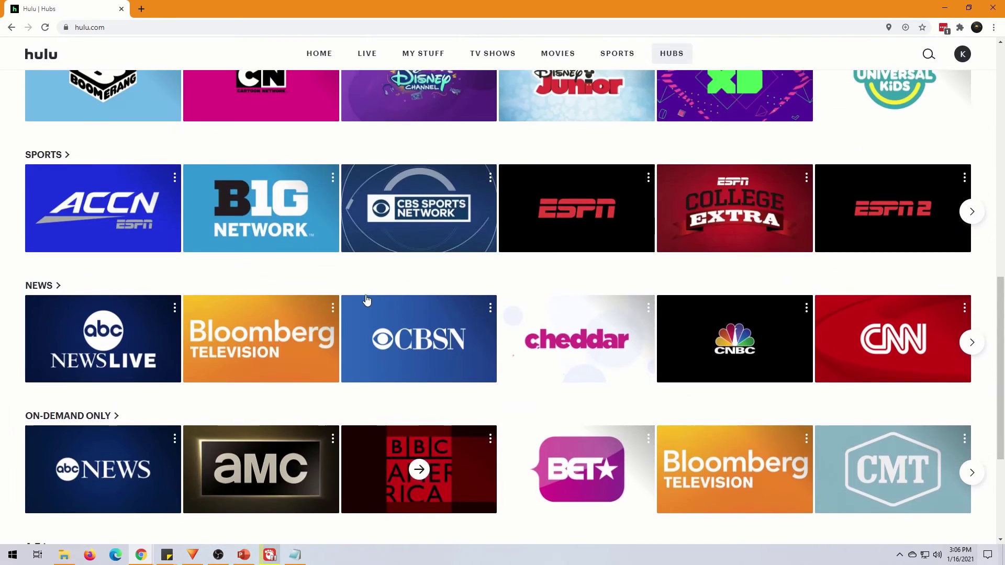
pyautogui.scroll(4, 365, 299)
pyautogui.scroll(3, 365, 299)
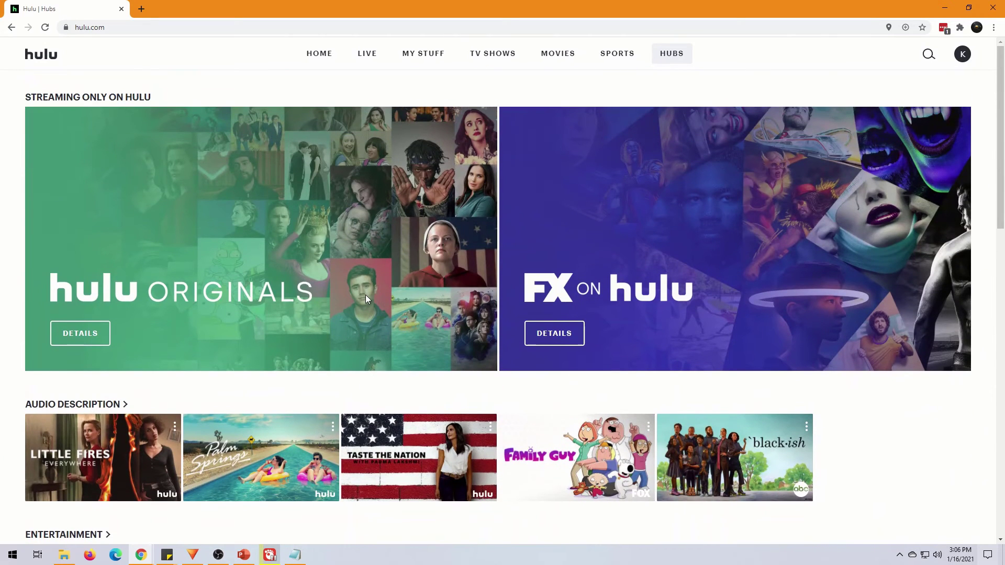
# Step: Open Live TV, dismiss the mini player, and list the My Channels lineup including ACCN
pyautogui.click(365, 57)
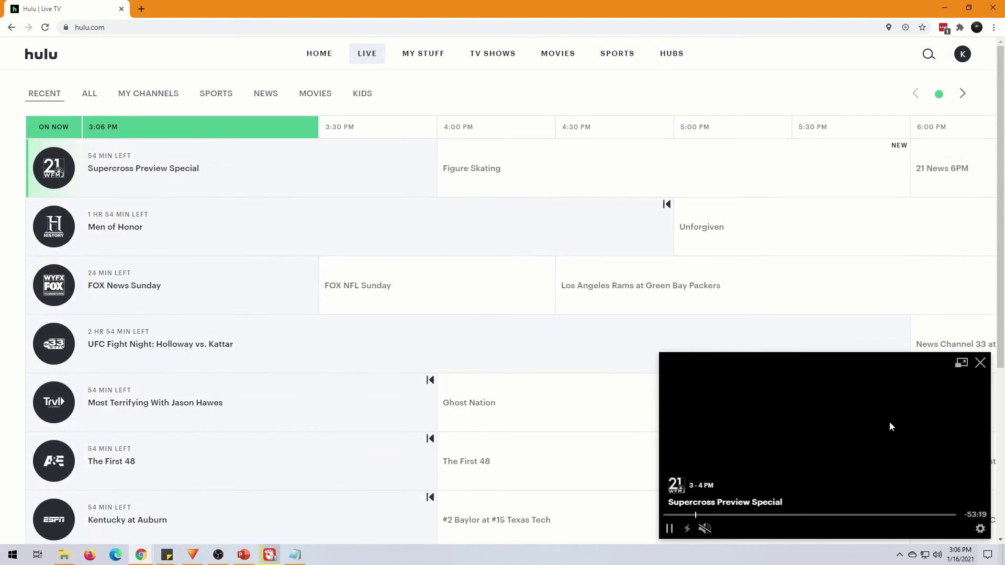
pyautogui.click(979, 364)
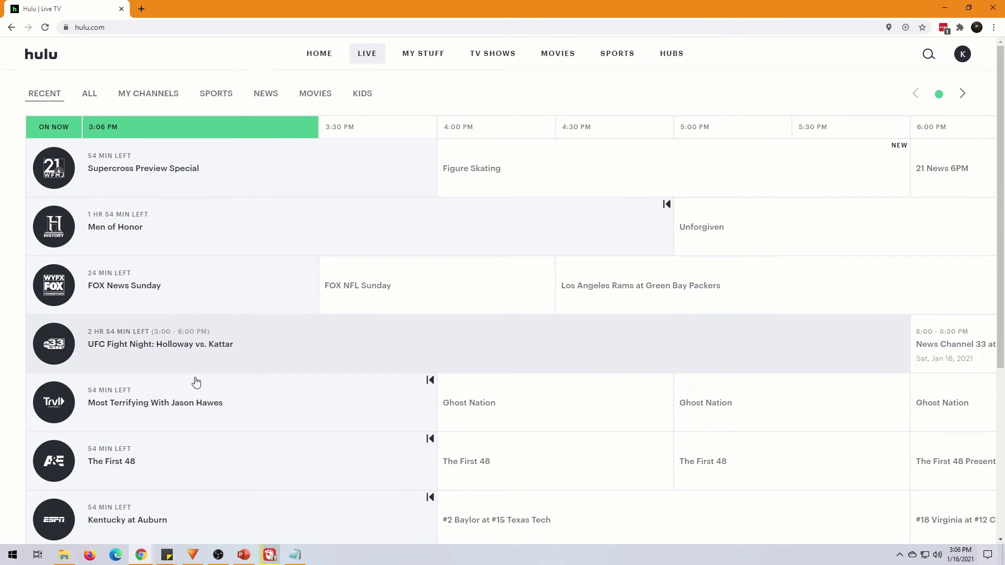
pyautogui.scroll(-2, 186, 384)
pyautogui.scroll(-2, 188, 386)
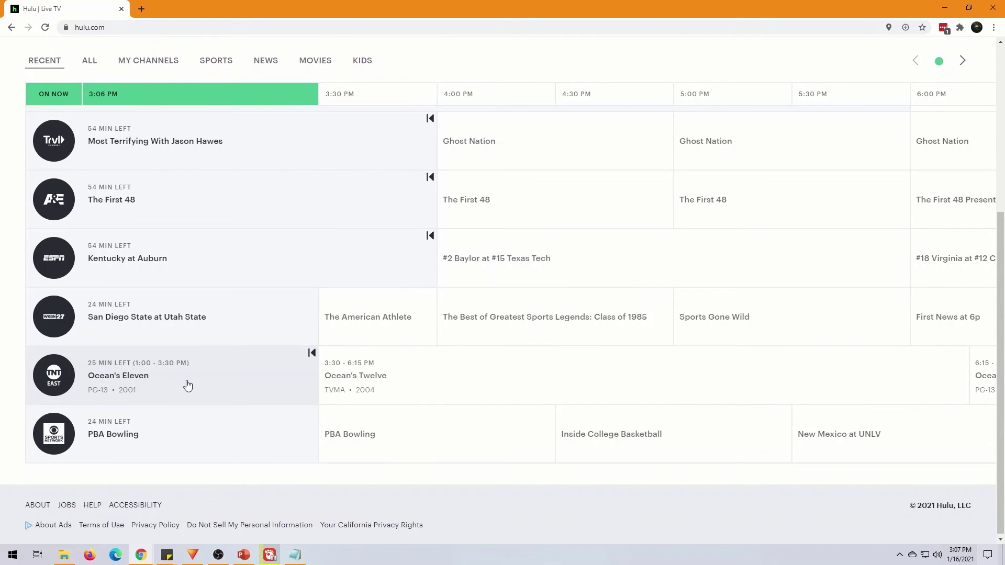
pyautogui.scroll(-1, 188, 385)
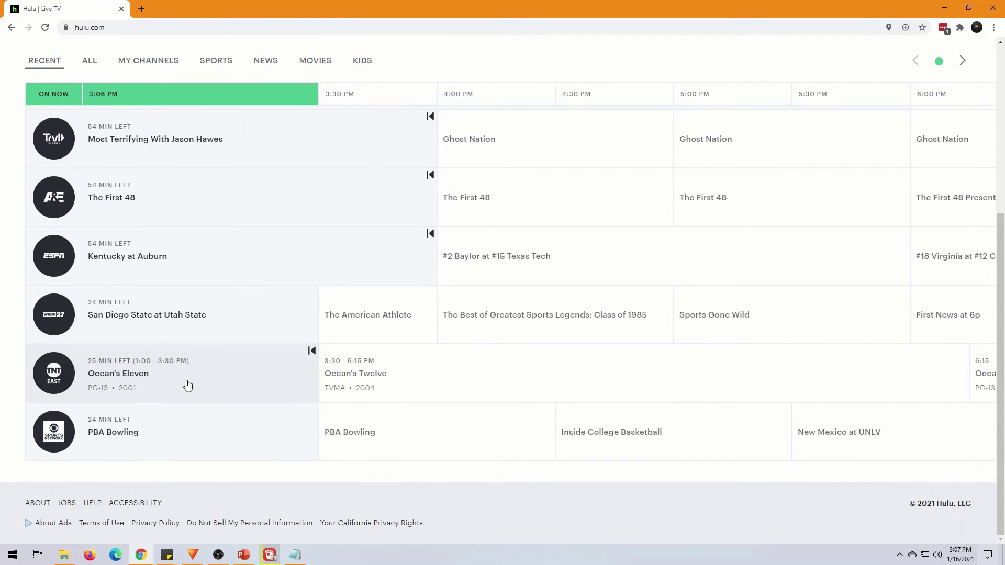
pyautogui.scroll(1, 188, 386)
pyautogui.scroll(2, 186, 385)
pyautogui.scroll(1, 185, 384)
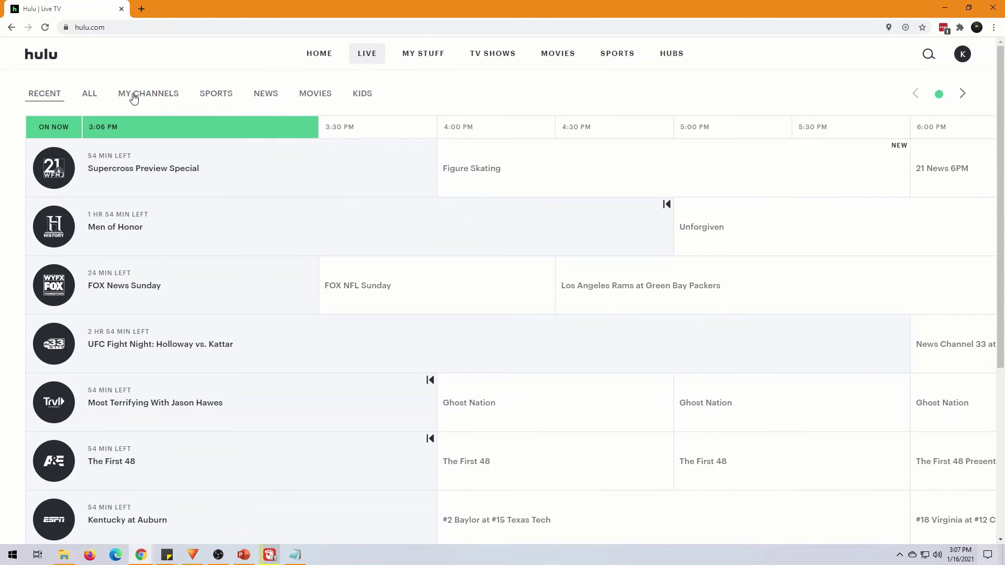
pyautogui.click(134, 98)
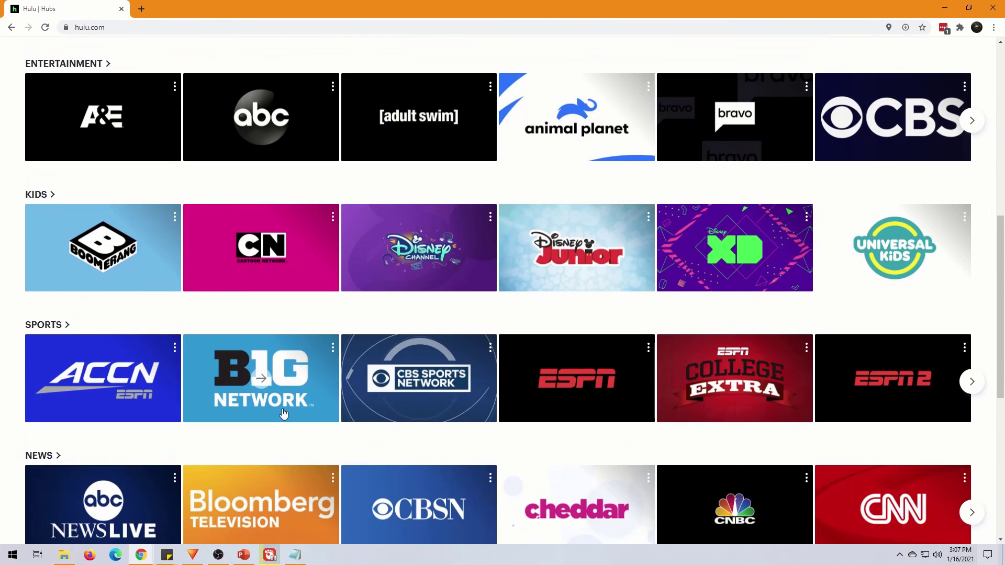
# Step: Open the adult swim tile's options, then go to Home featuring Elizabeth Smart: Autobiography
pyautogui.click(490, 87)
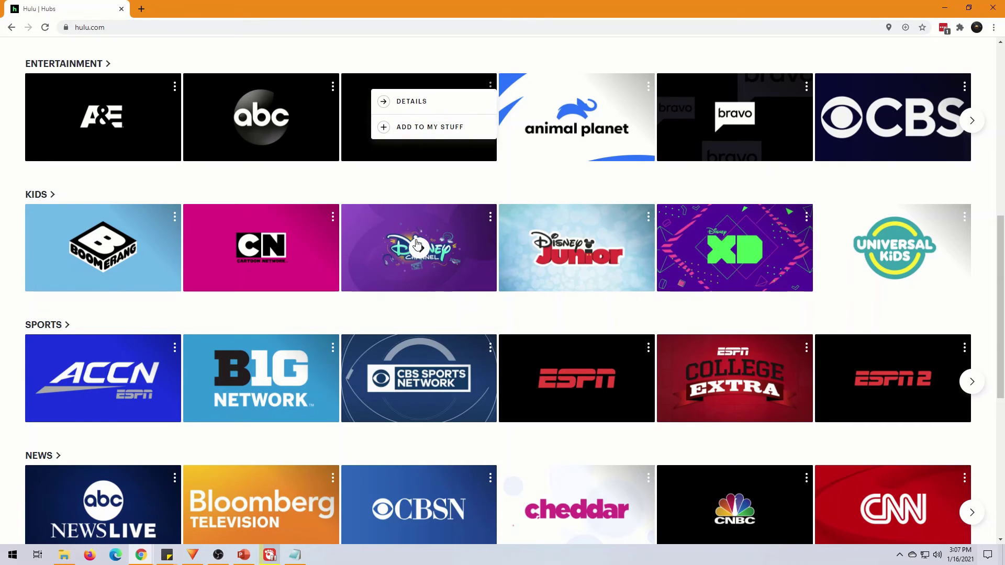
pyautogui.scroll(3, 415, 246)
pyautogui.scroll(3, 415, 247)
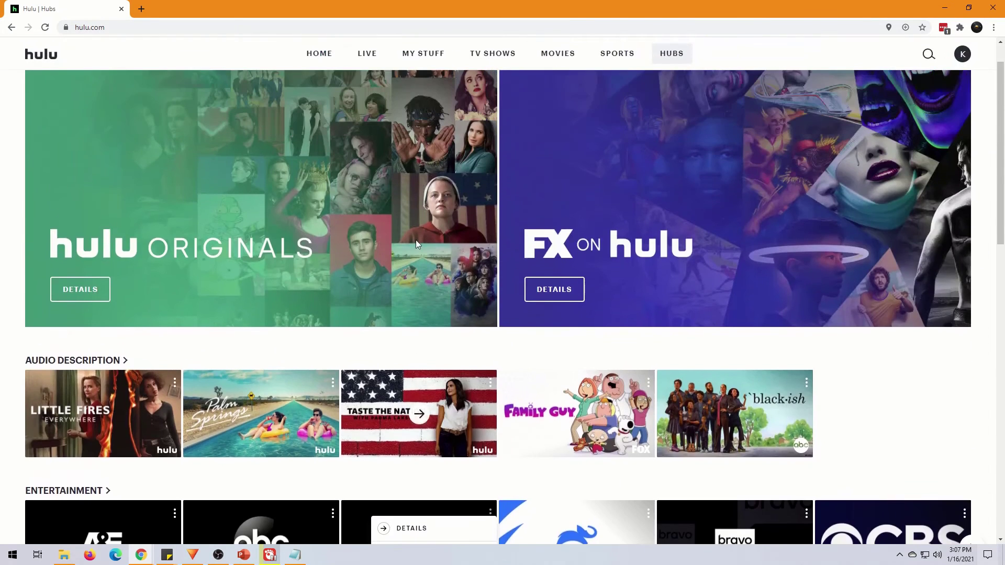
pyautogui.scroll(1, 415, 247)
pyautogui.click(319, 54)
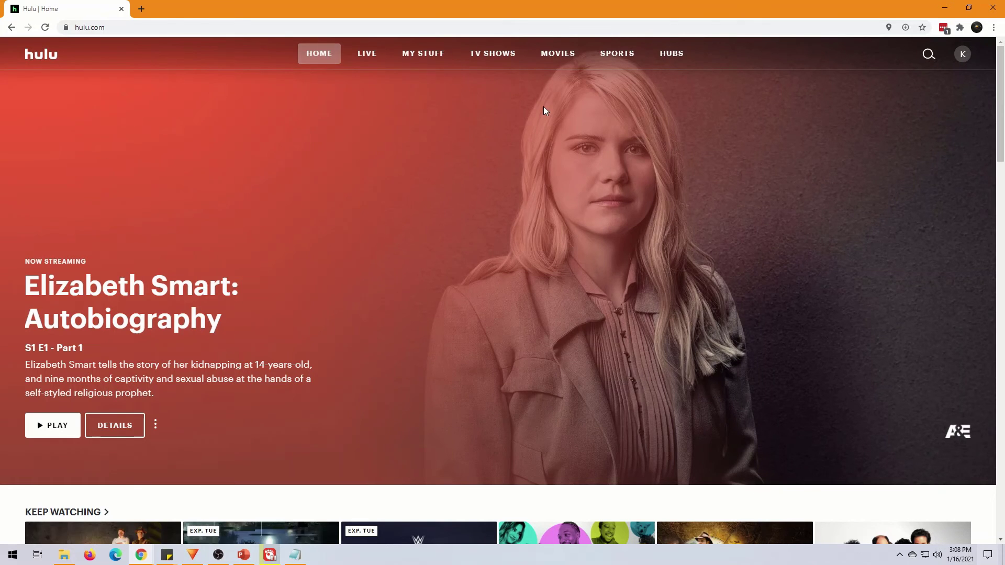
# Step: From the Hubs A–Z row, open the A&E network page and close it again
pyautogui.click(674, 58)
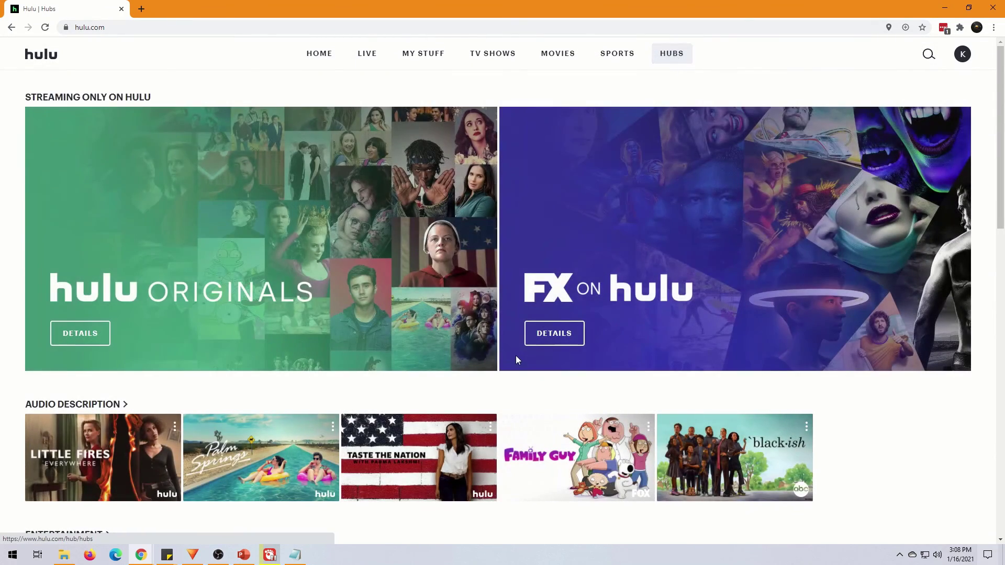
pyautogui.scroll(-3, 515, 355)
pyautogui.scroll(-4, 516, 356)
pyautogui.scroll(-2, 516, 355)
pyautogui.scroll(3, 516, 359)
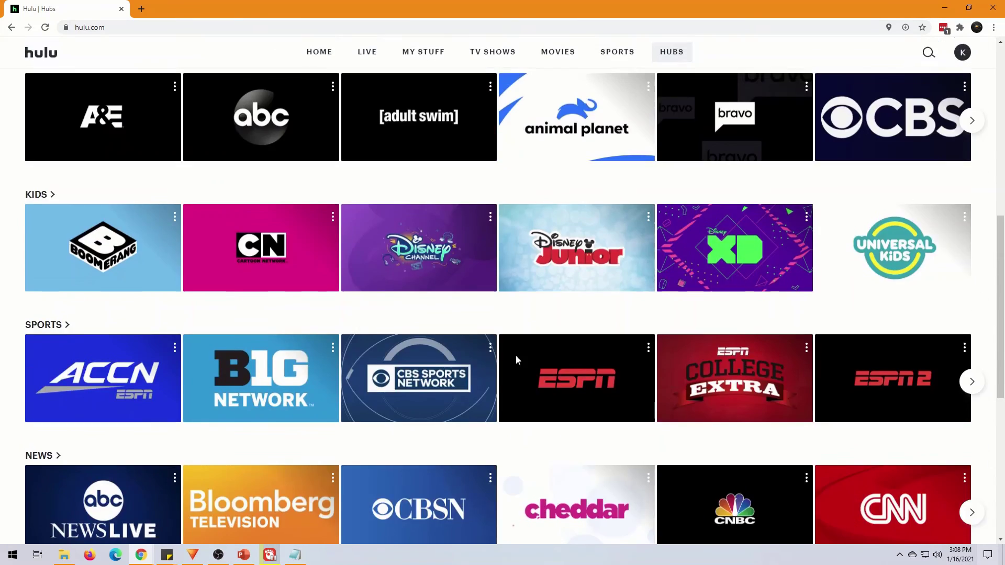
pyautogui.scroll(2, 516, 360)
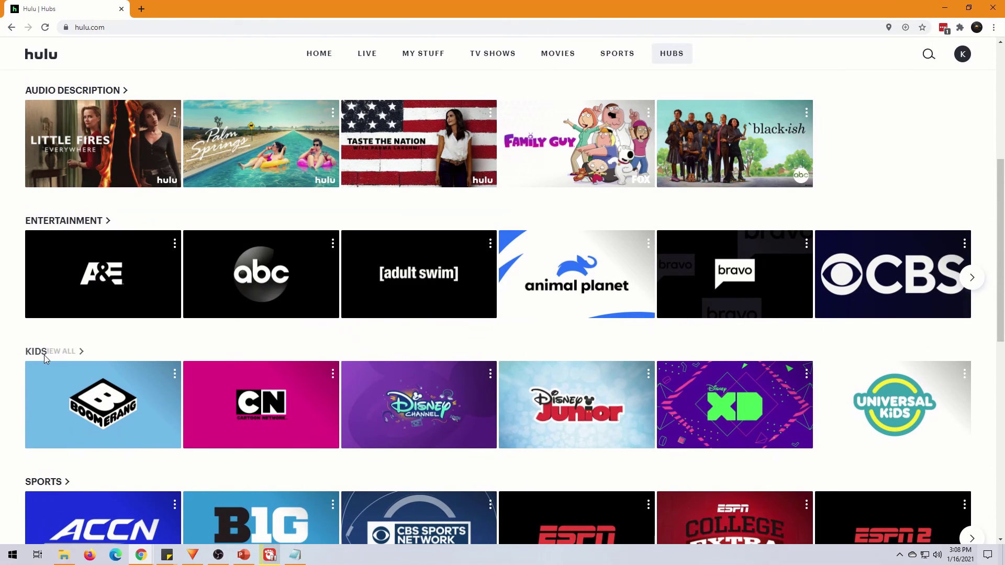
pyautogui.scroll(-3, 78, 283)
pyautogui.scroll(-3, 107, 328)
pyautogui.scroll(-1, 107, 328)
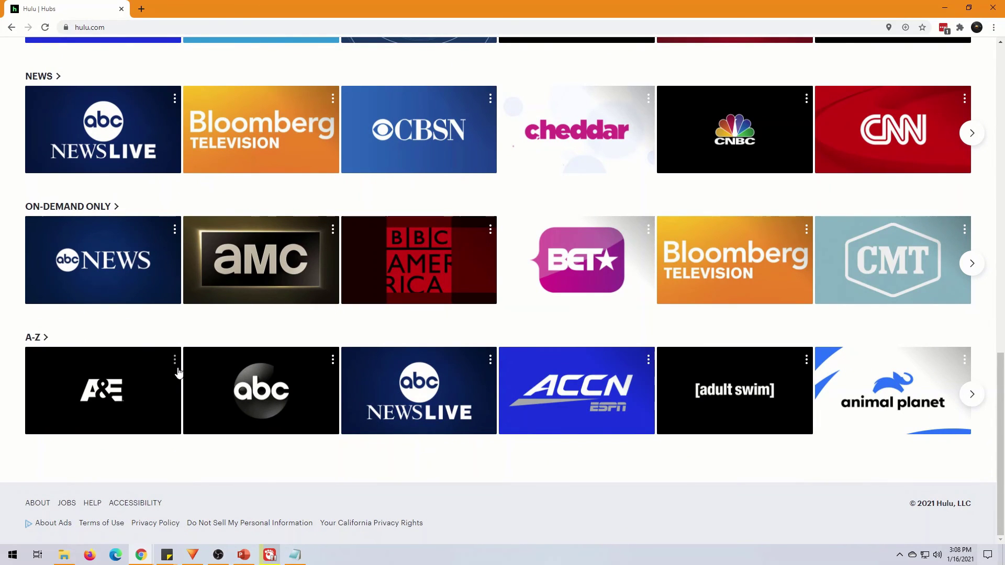
pyautogui.moveTo(103, 390)
pyautogui.click(106, 395)
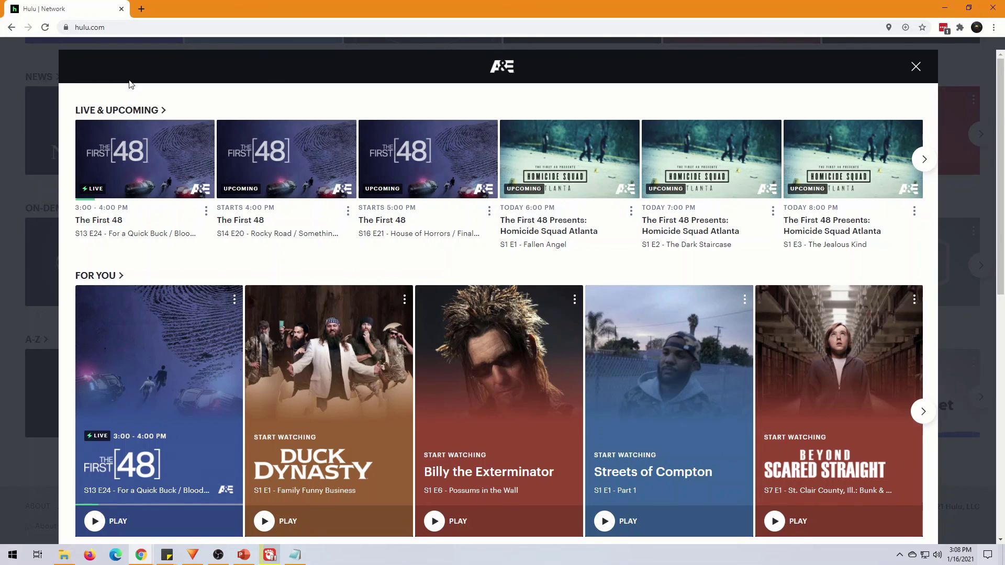
pyautogui.click(914, 69)
pyautogui.scroll(3, 528, 395)
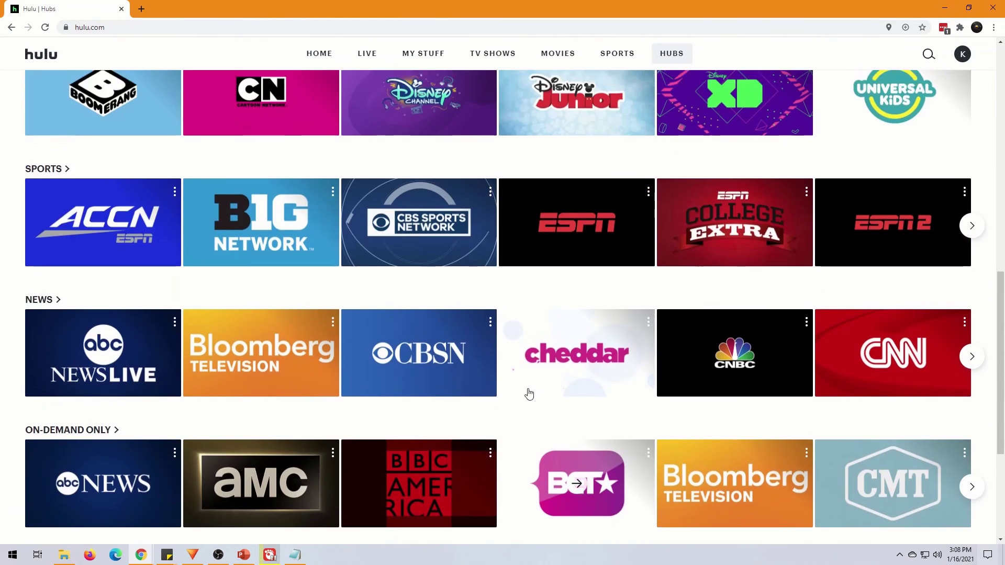
pyautogui.scroll(5, 528, 395)
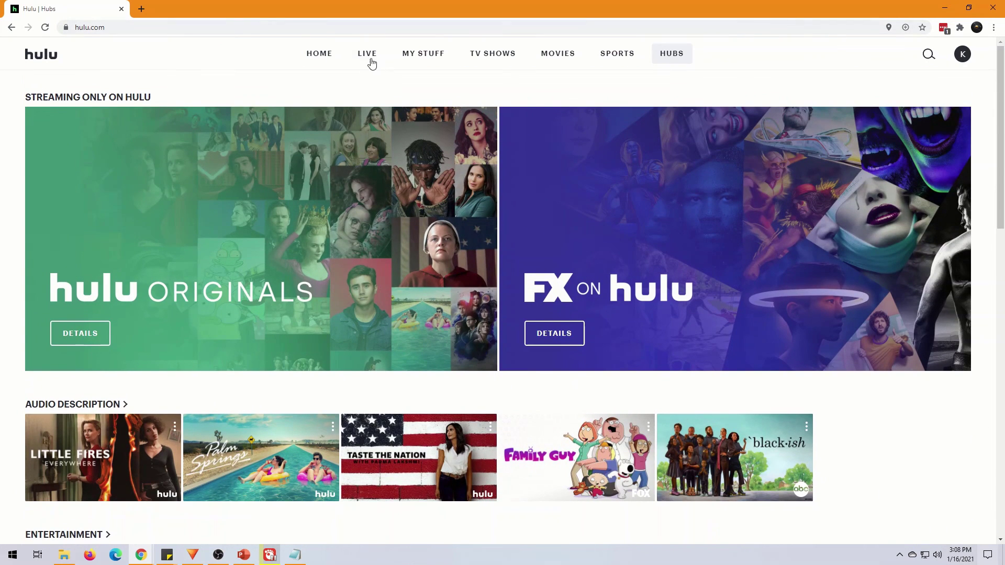
# Step: Show the Live TV Recent channel guide and close the mini video player over it
pyautogui.click(368, 55)
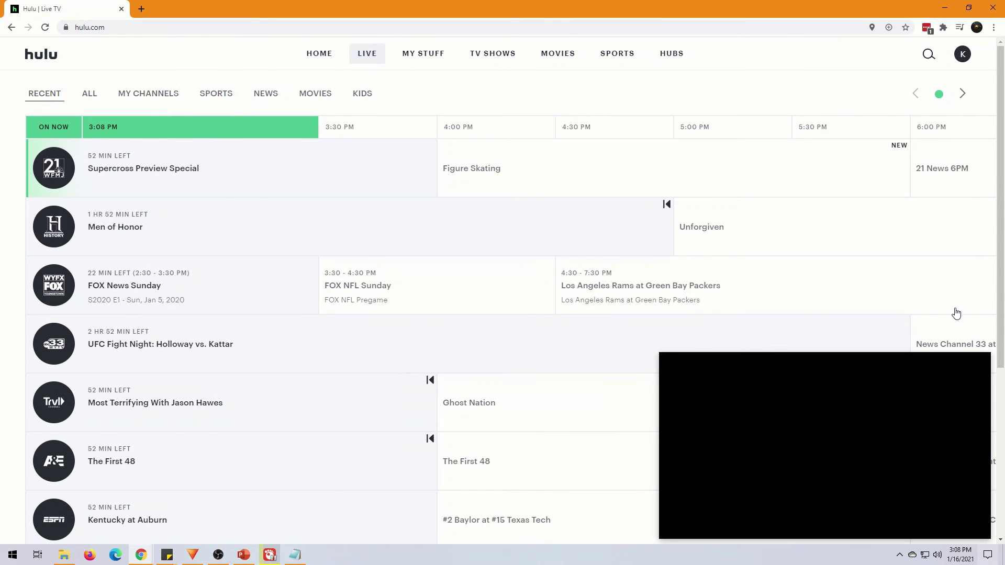
pyautogui.click(980, 369)
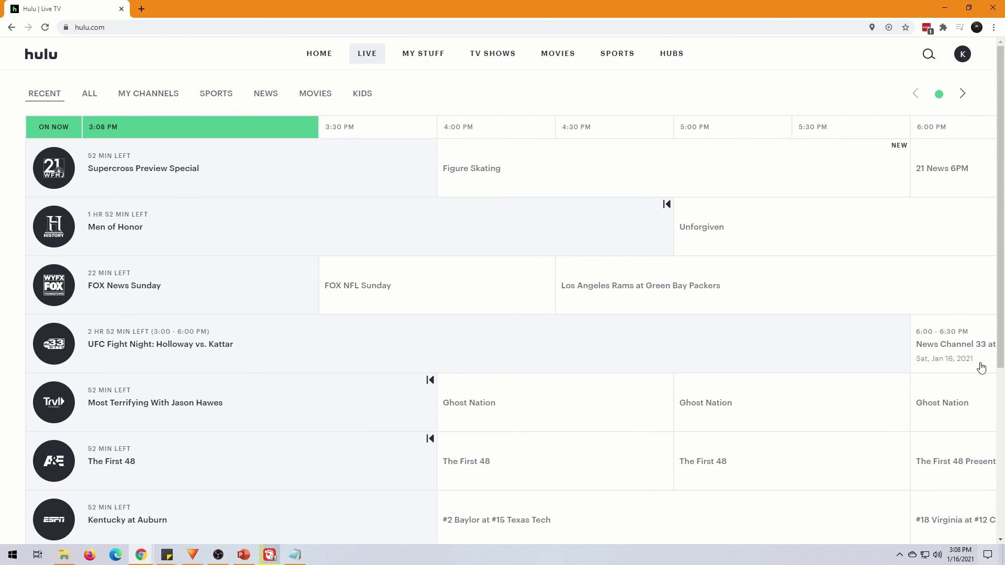